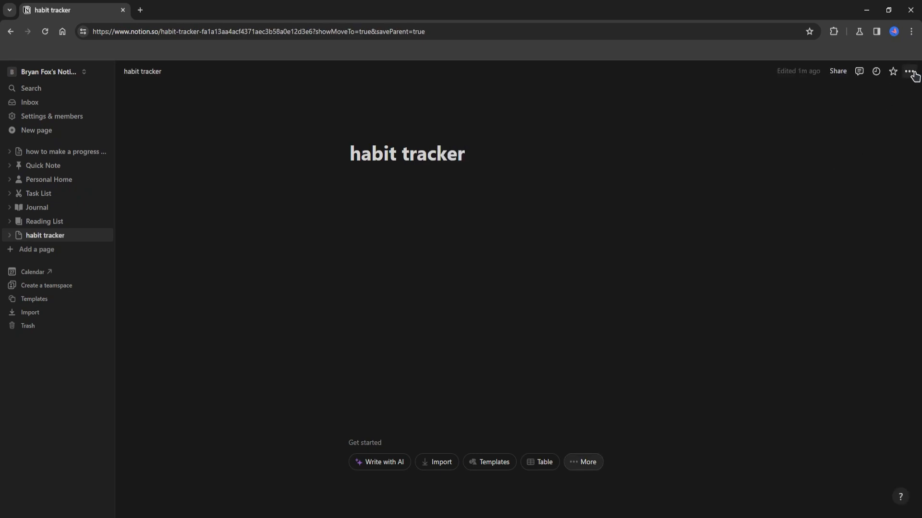
Step: Set the habit tracker page to full width and insert a table view based on a new database
click(910, 73)
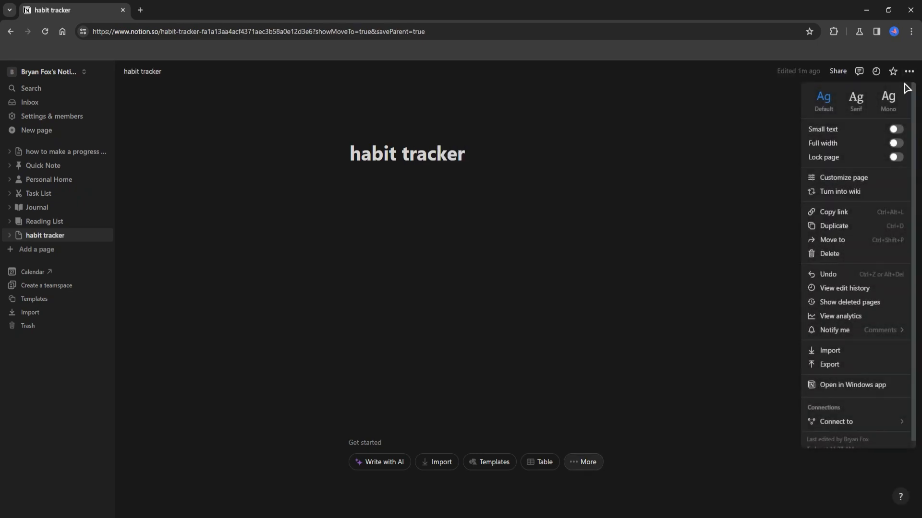
click(888, 147)
text(/tabl)
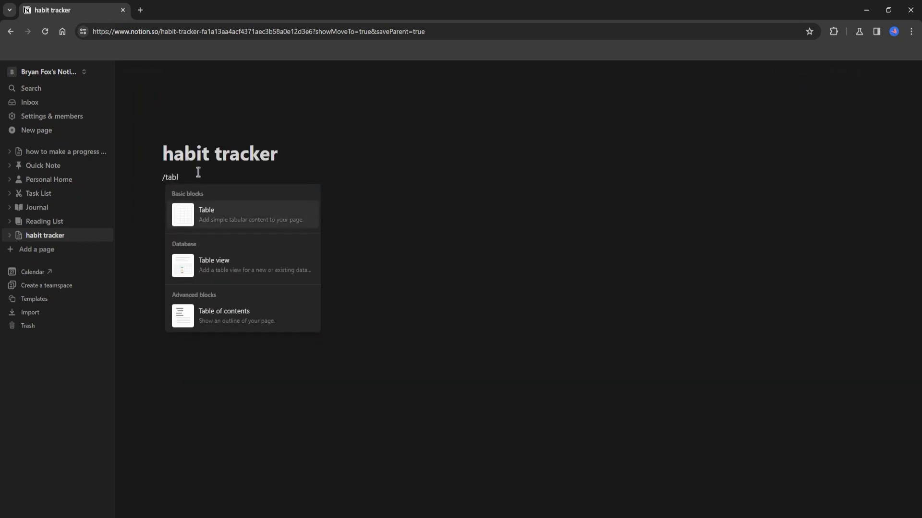
click(265, 274)
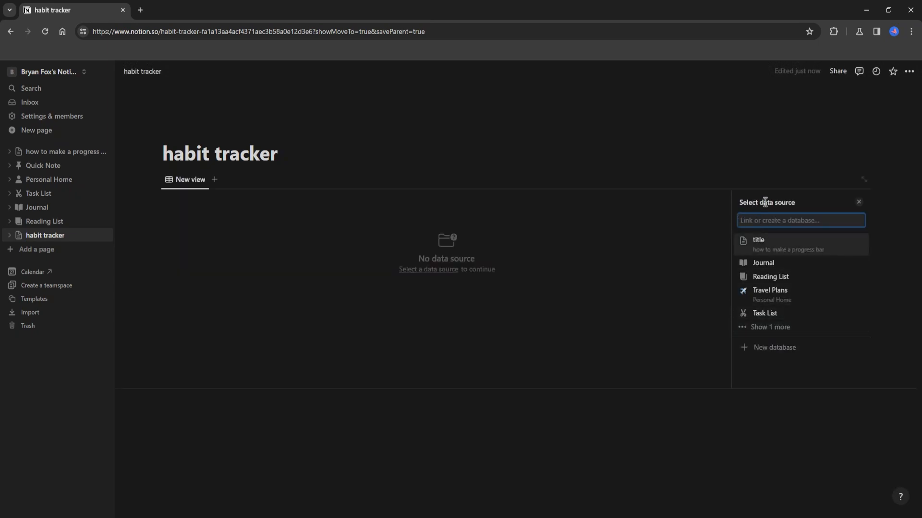
click(780, 348)
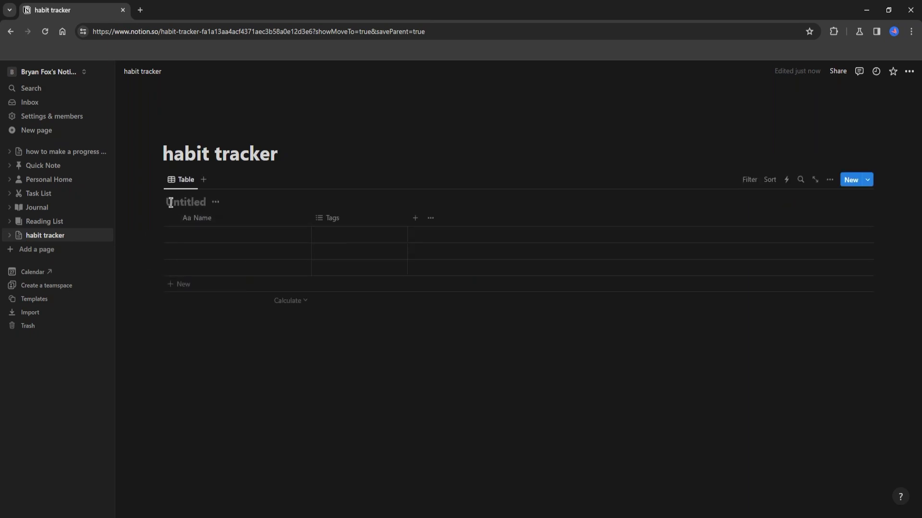
Step: Title the new database "habits" and delete its Tags property
text(habits)
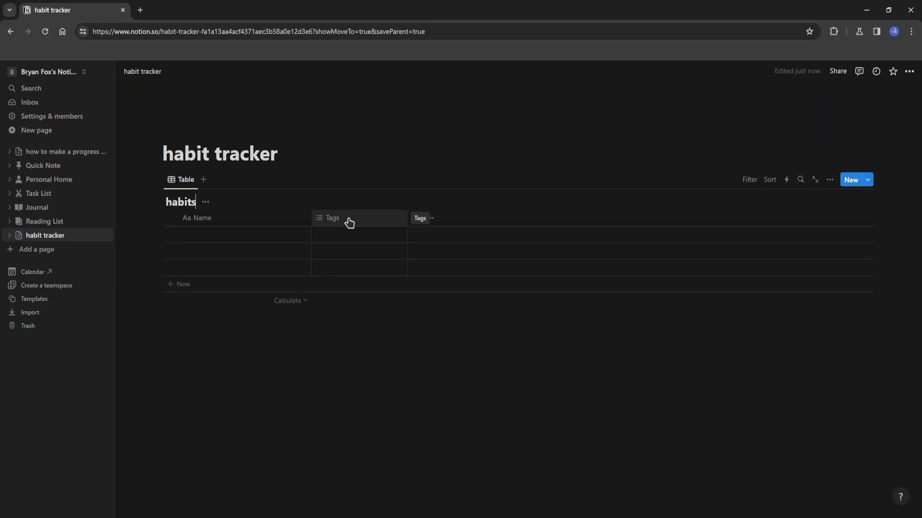
click(344, 223)
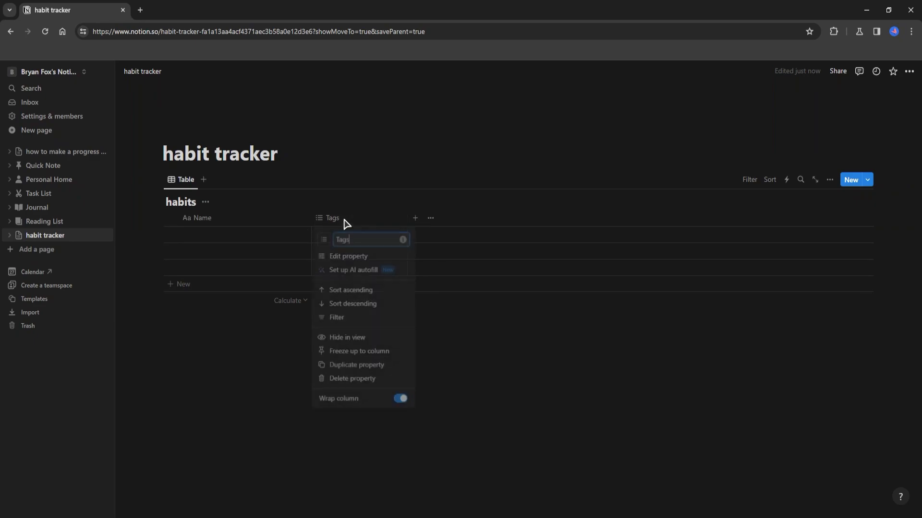
click(365, 384)
click(468, 286)
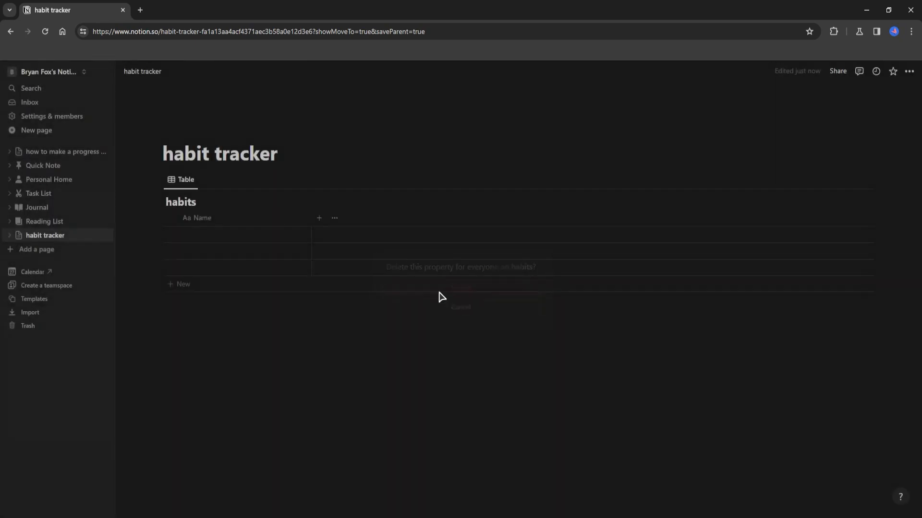
Step: Add a Date property to the habits table
click(321, 220)
scroll(822, 305, down, 2)
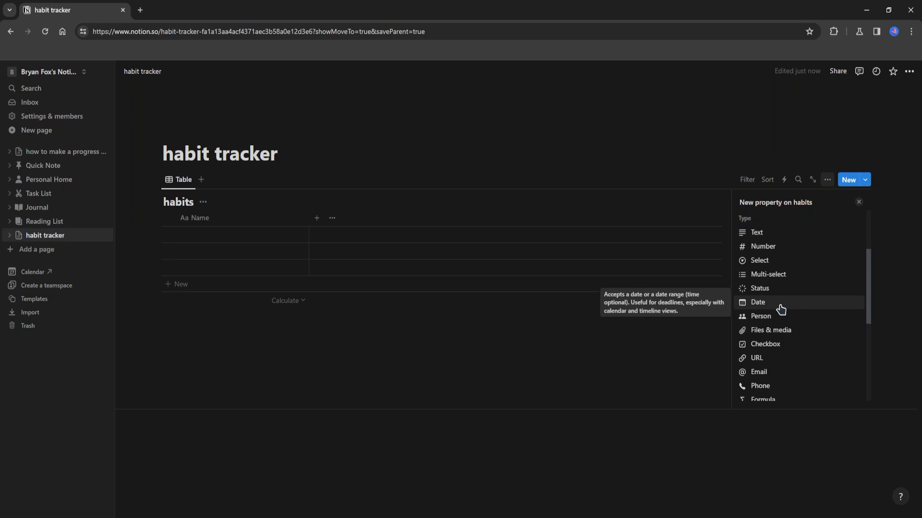
click(781, 309)
click(663, 338)
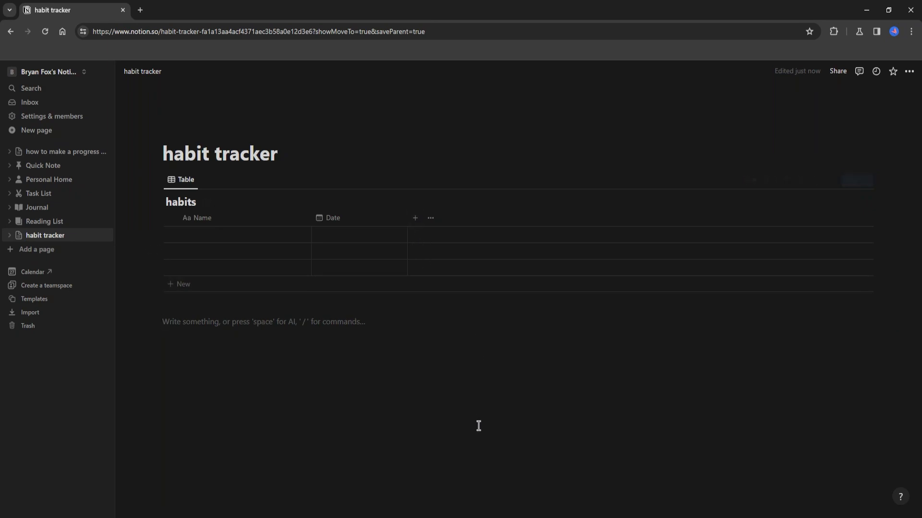
Step: Add a checkbox property to the habits table and rename it "doctor appointment"
click(414, 219)
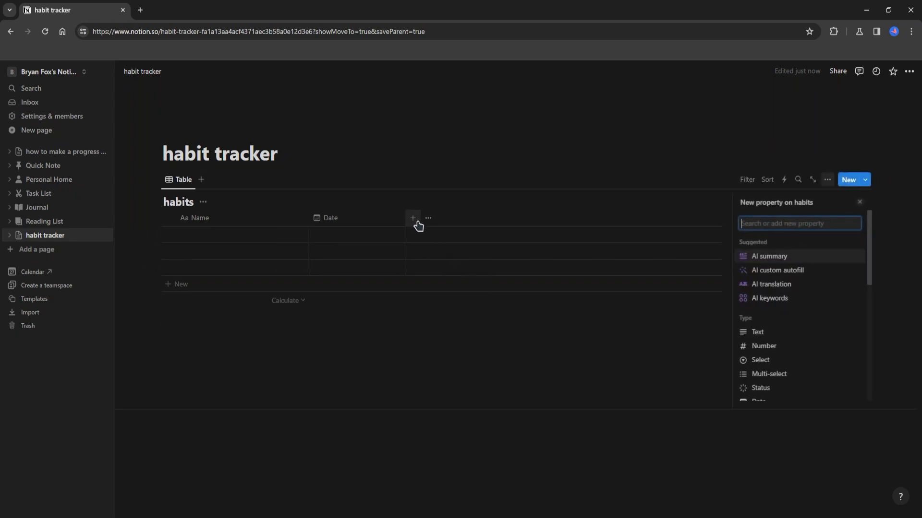
scroll(811, 345, down, 2)
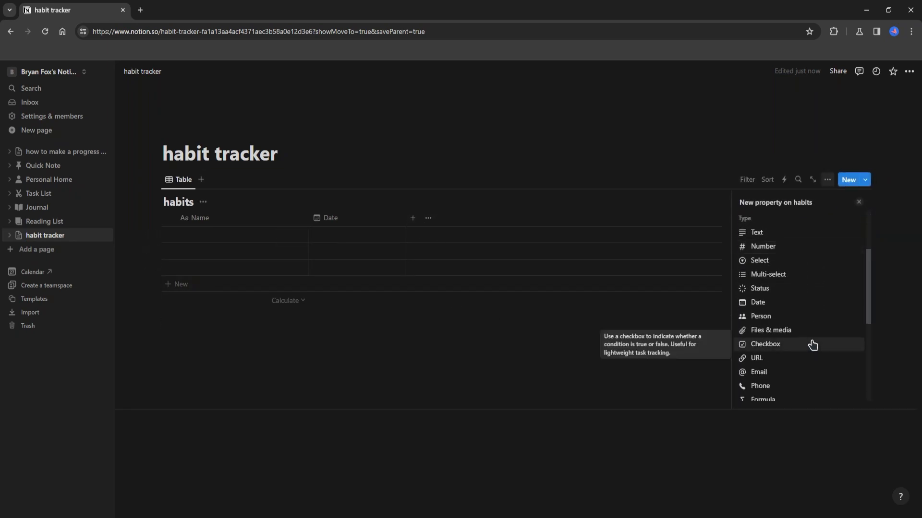
click(777, 348)
click(727, 220)
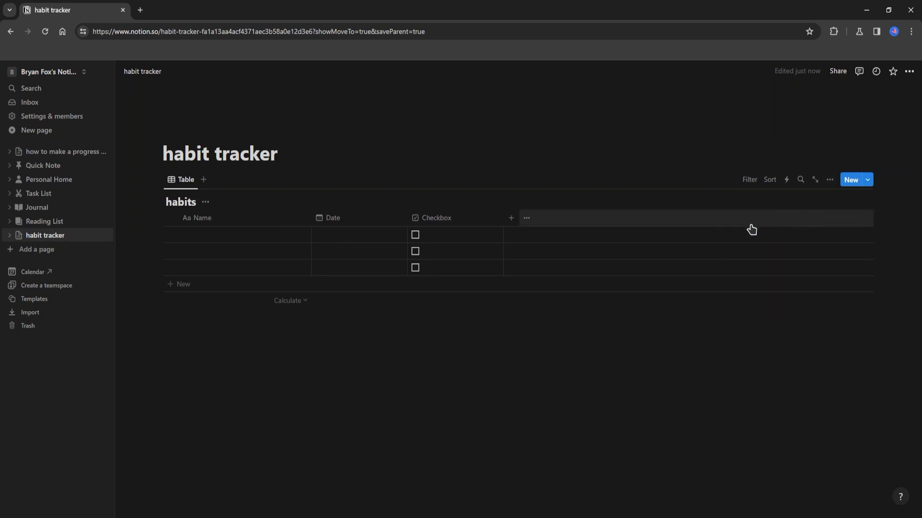
click(454, 222)
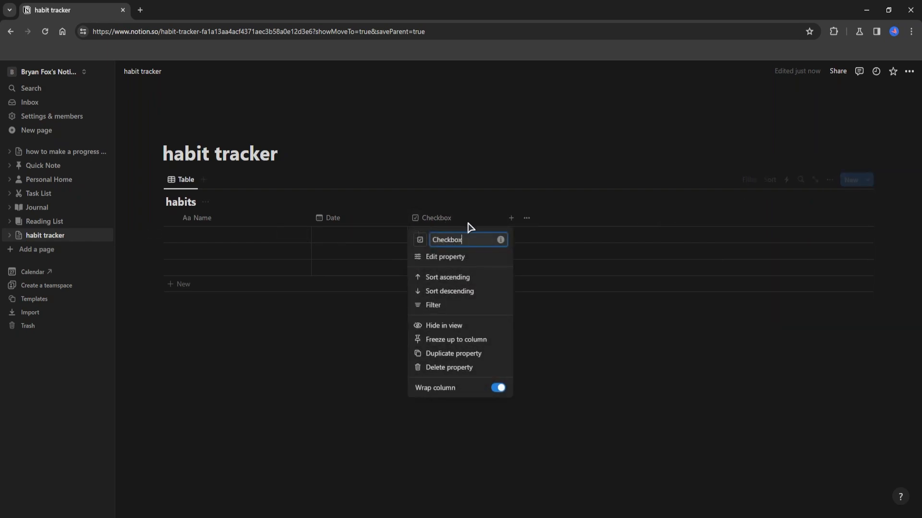
drag(469, 241, 434, 243)
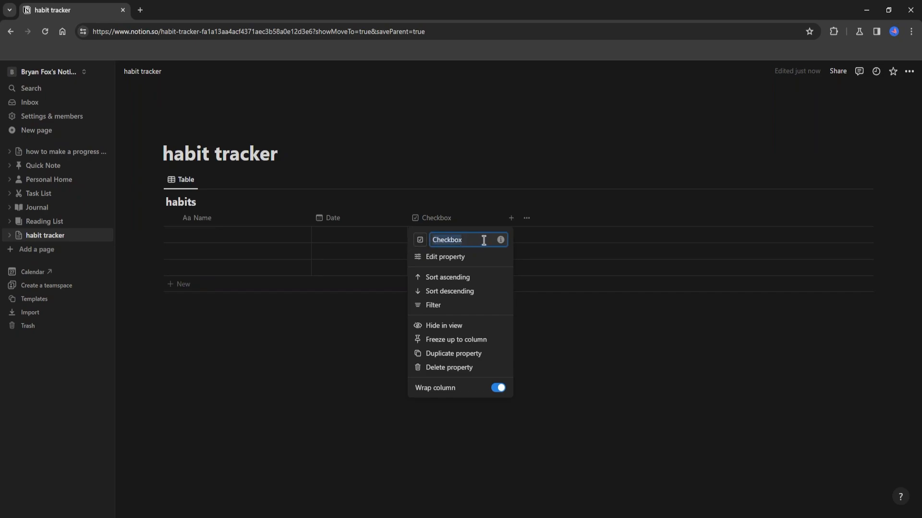
text(doctor appointment)
Step: Change the doctor appointment property's icon to the medical bag, filtering the icons by "doct"
click(421, 240)
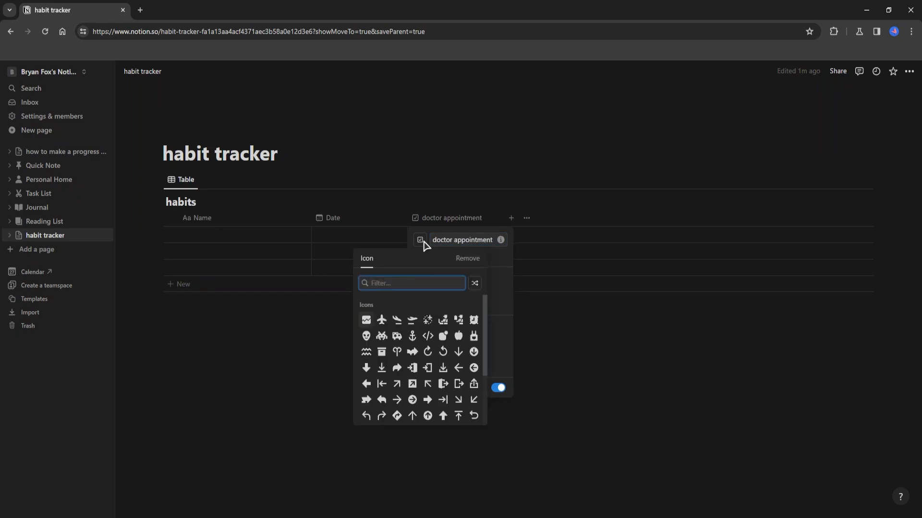
scroll(417, 352, down, 5)
scroll(417, 353, down, 5)
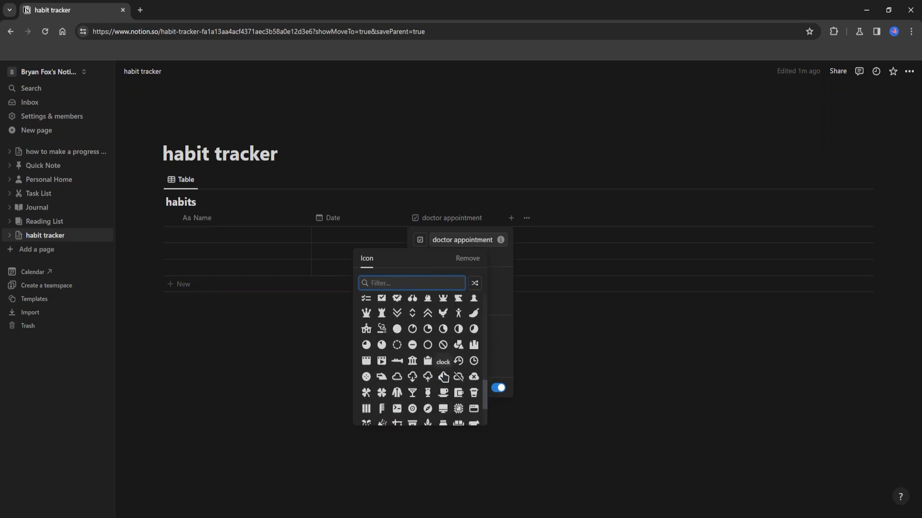
text(doct)
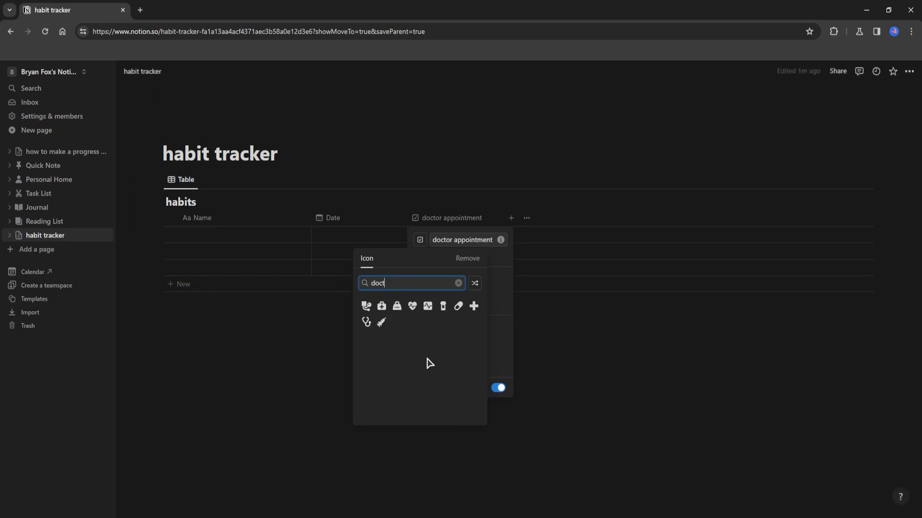
click(381, 307)
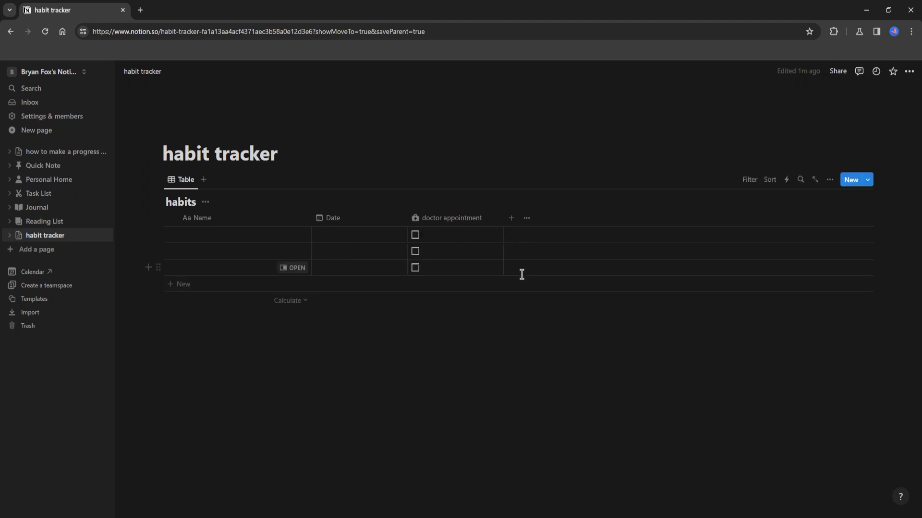
Step: Add another checkbox property named "take a bike ride" and give it a bike icon
click(511, 220)
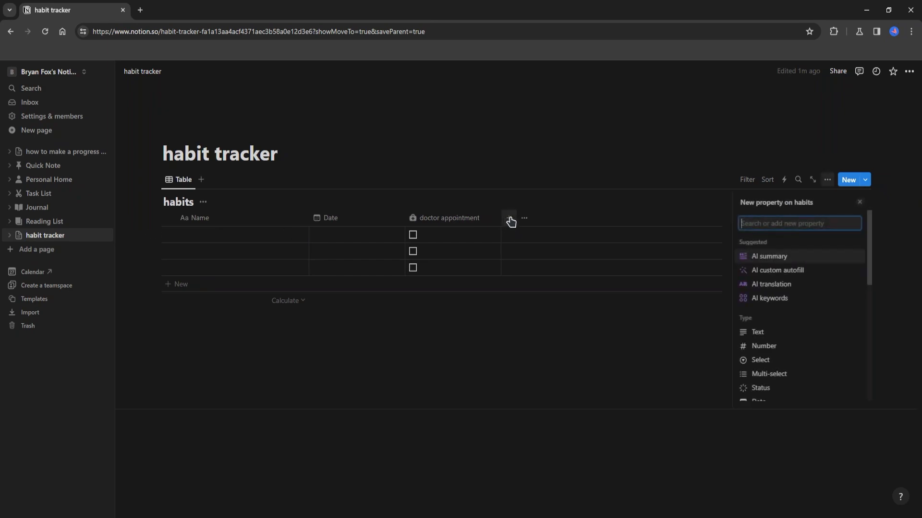
scroll(792, 352, down, 2)
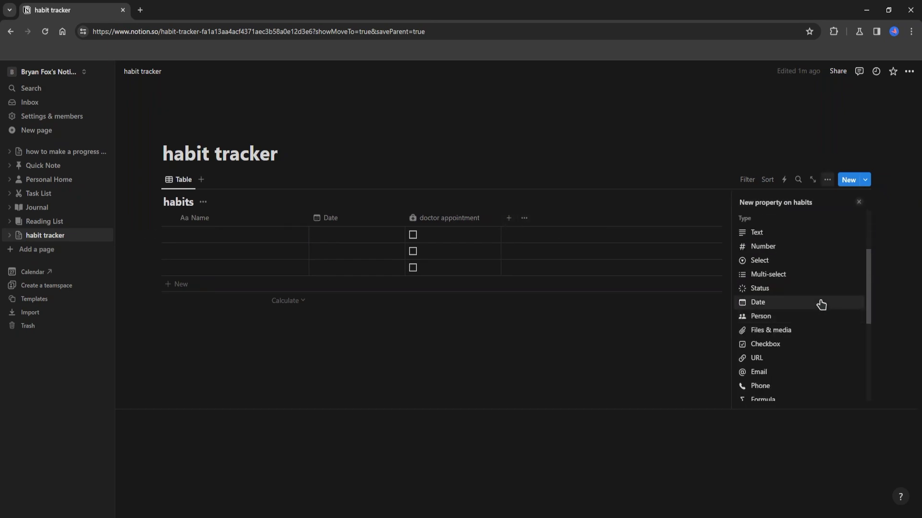
click(787, 348)
double_click(770, 223)
text(take a bike ride)
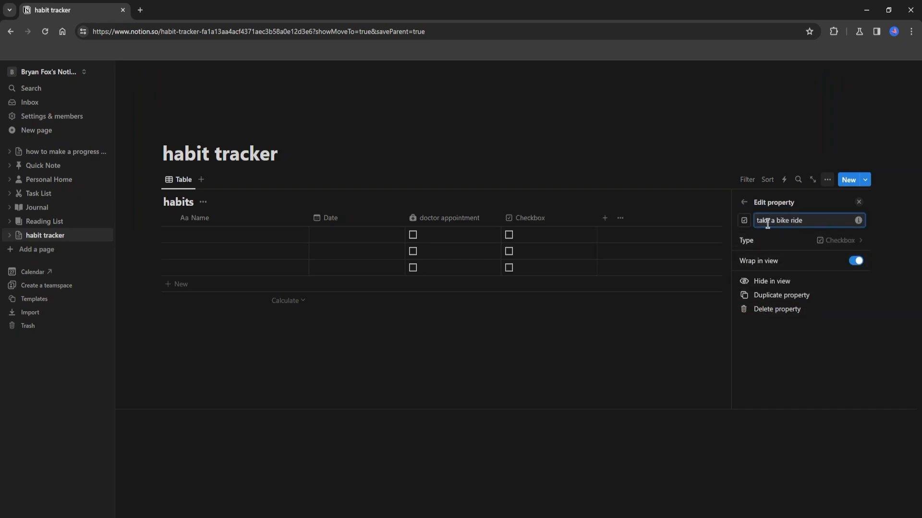
click(568, 369)
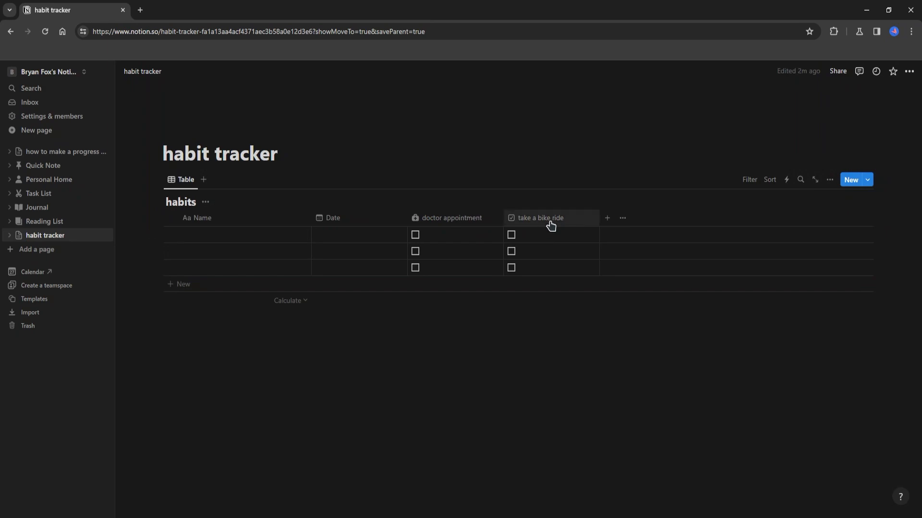
click(514, 222)
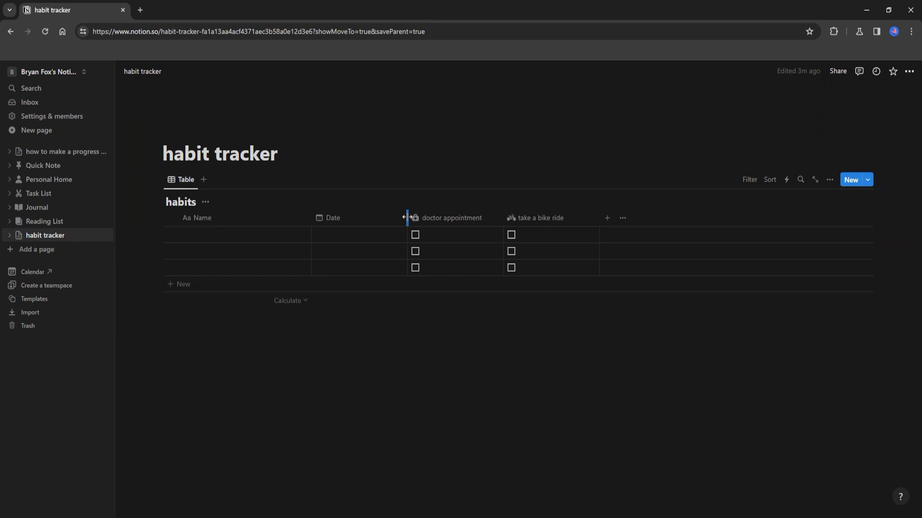
Step: Narrow the Date, doctor appointment and take a bike ride columns to fit their headings
drag(407, 217, 376, 218)
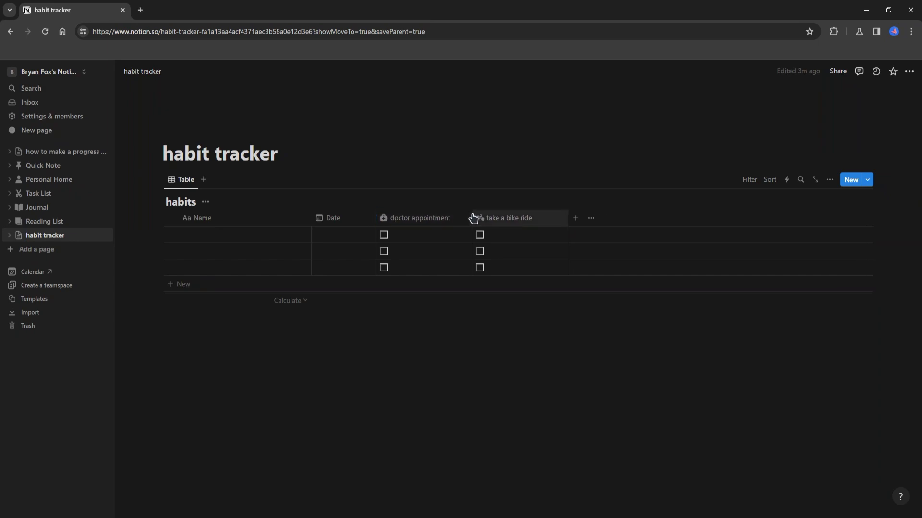
drag(471, 217, 455, 217)
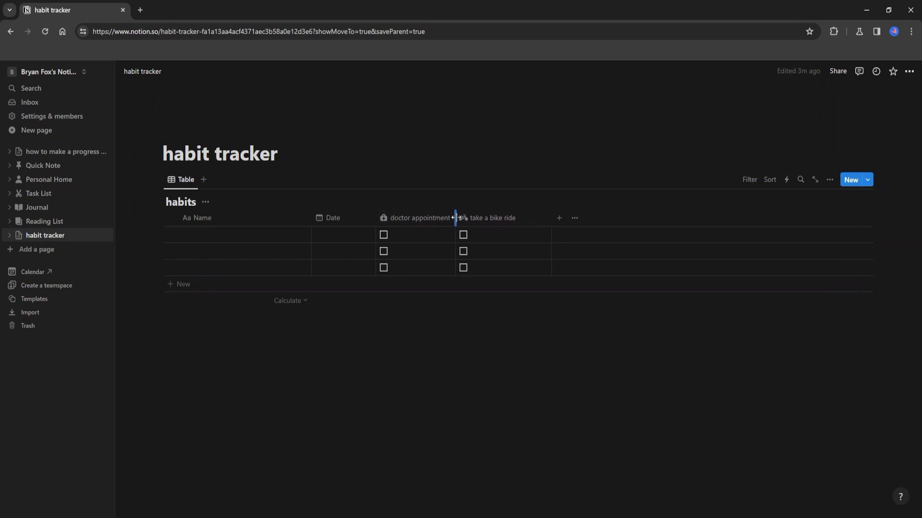
drag(552, 218, 522, 218)
Step: Add a formula property named "progress" with a ring-shaped icon to the habits table
click(529, 220)
scroll(810, 348, down, 2)
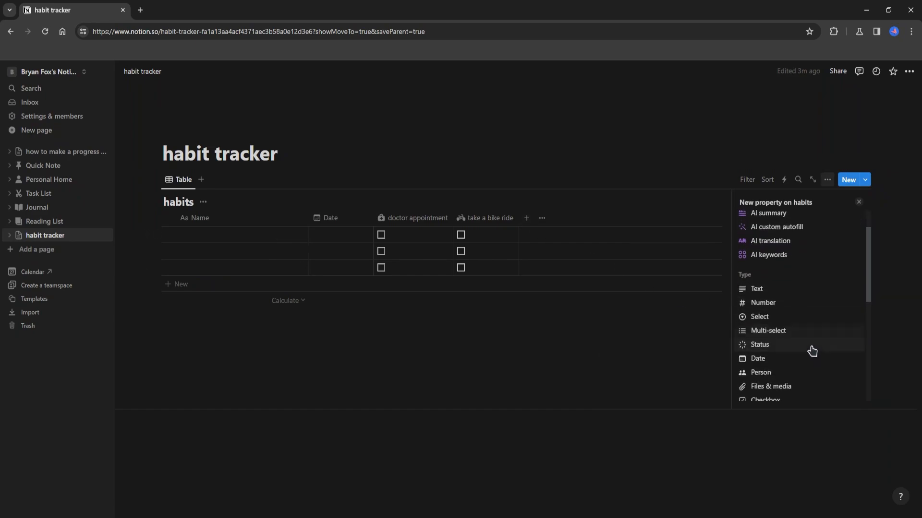
scroll(811, 340, down, 3)
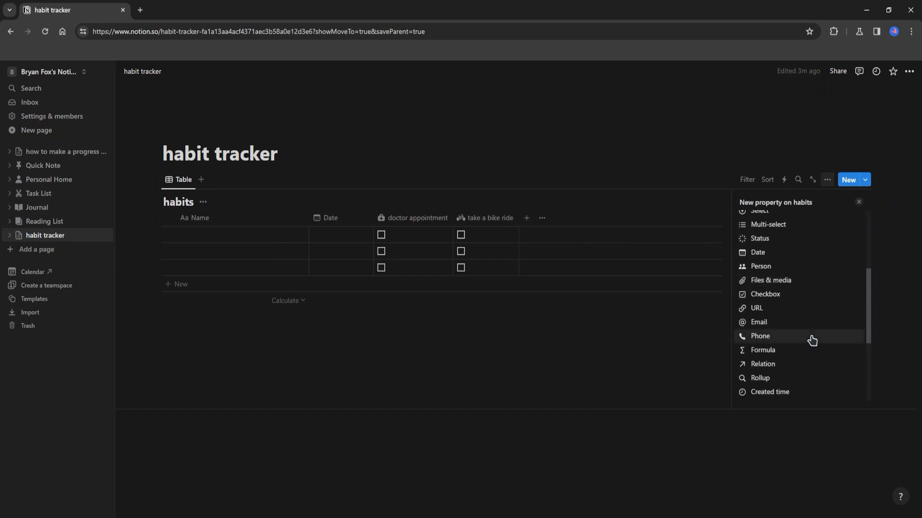
click(796, 355)
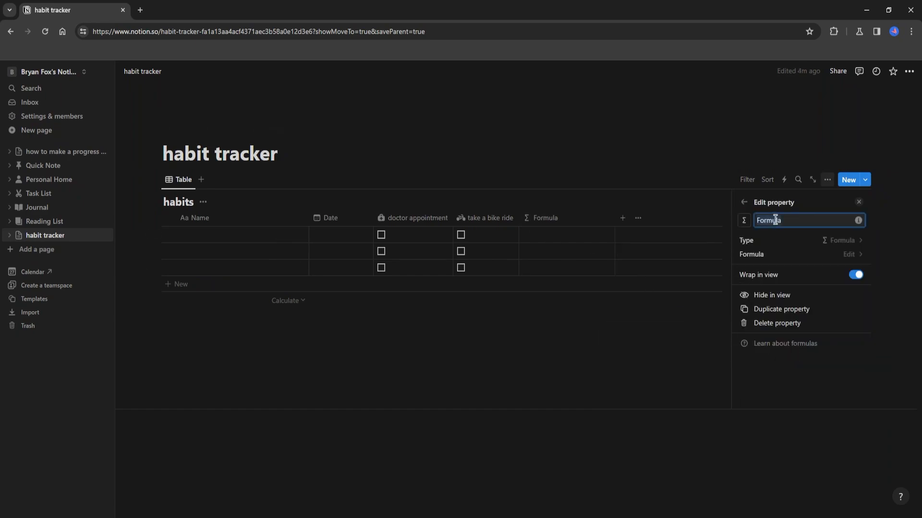
text(progre)
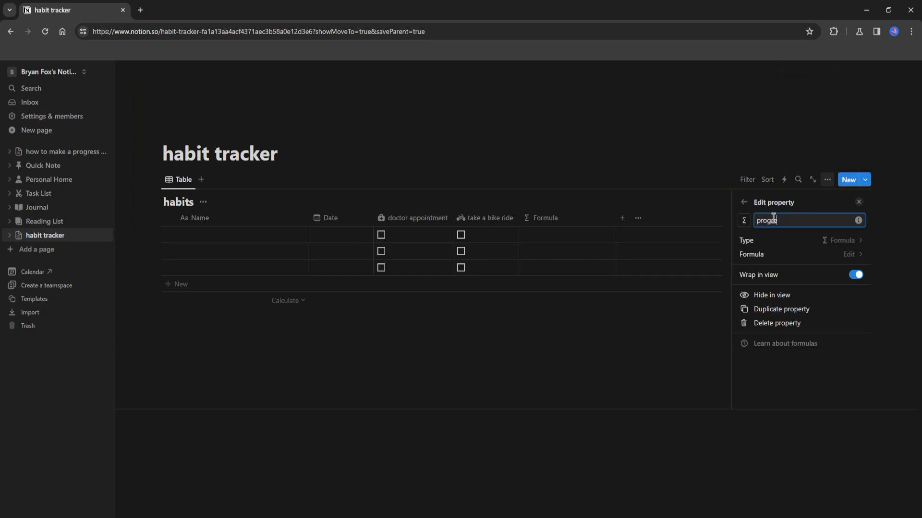
text(ss)
key(Return)
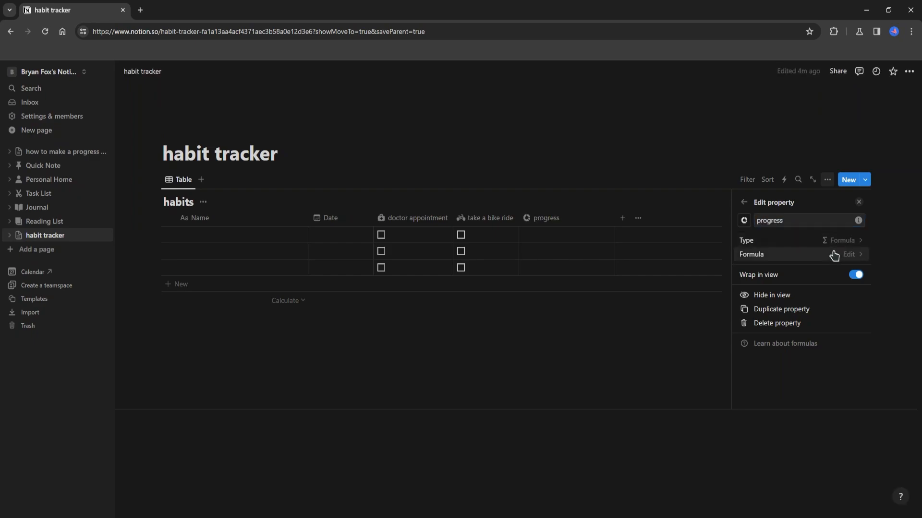
Step: Set the progress formula to toNumber(doctor appointment)+toNumber(take a bike ride) and show the result as a bar
click(828, 255)
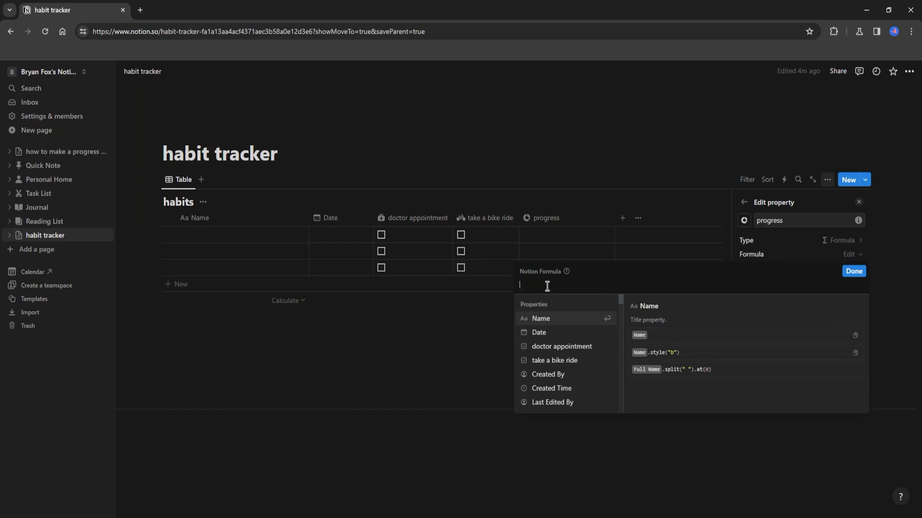
text(to)
key(Return)
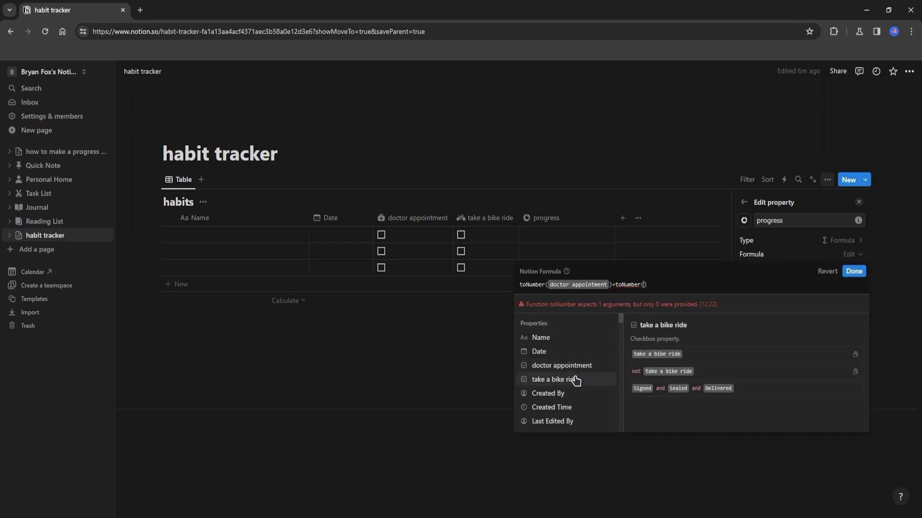
click(575, 380)
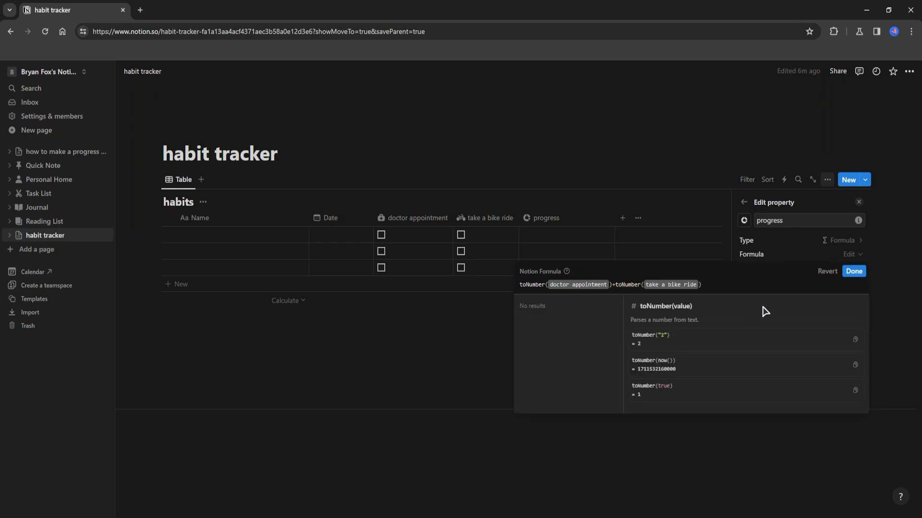
click(854, 272)
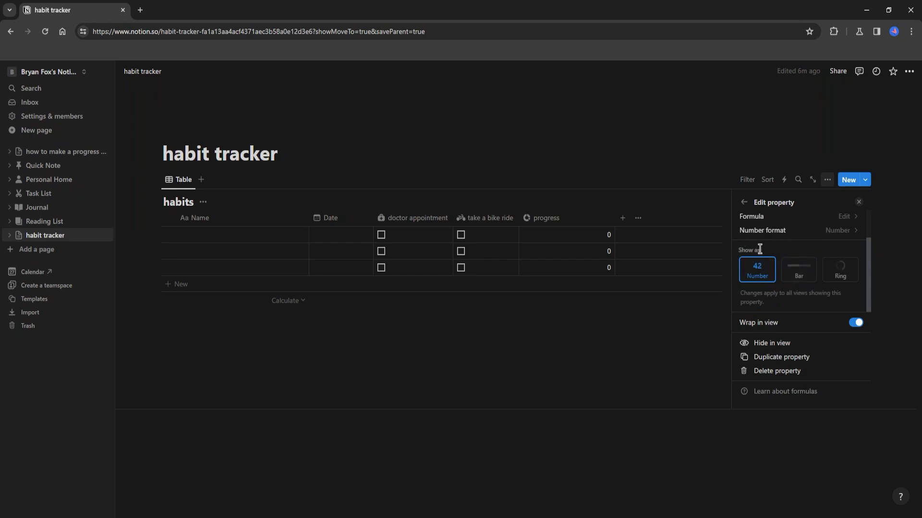
click(799, 270)
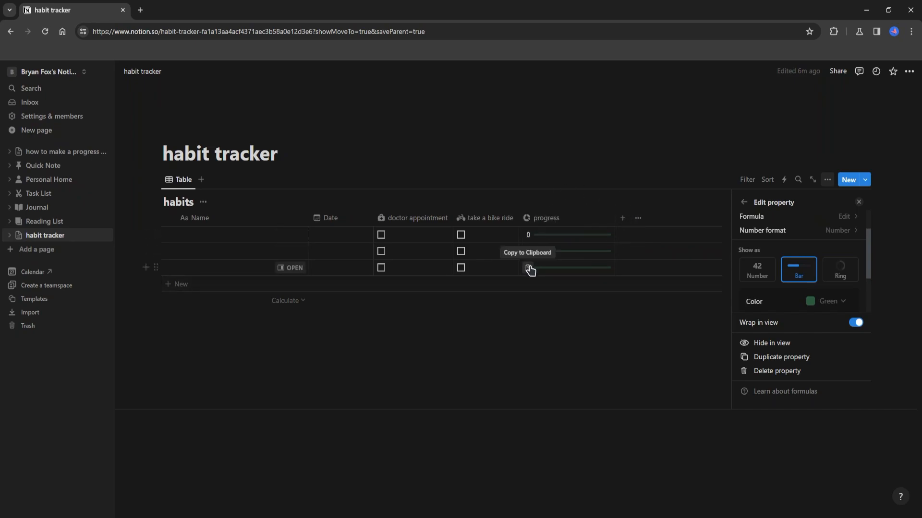
Step: Change the color of the progress property's bar to Yellow
scroll(818, 294, down, 3)
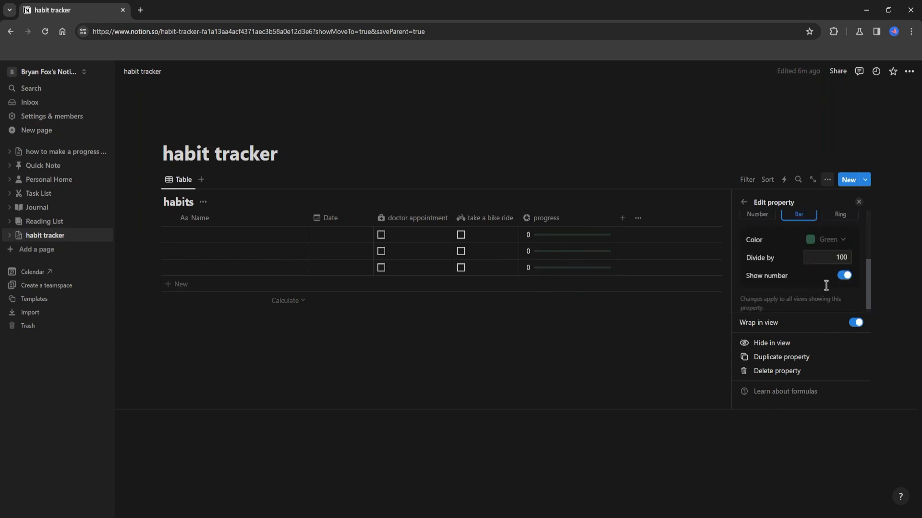
click(826, 245)
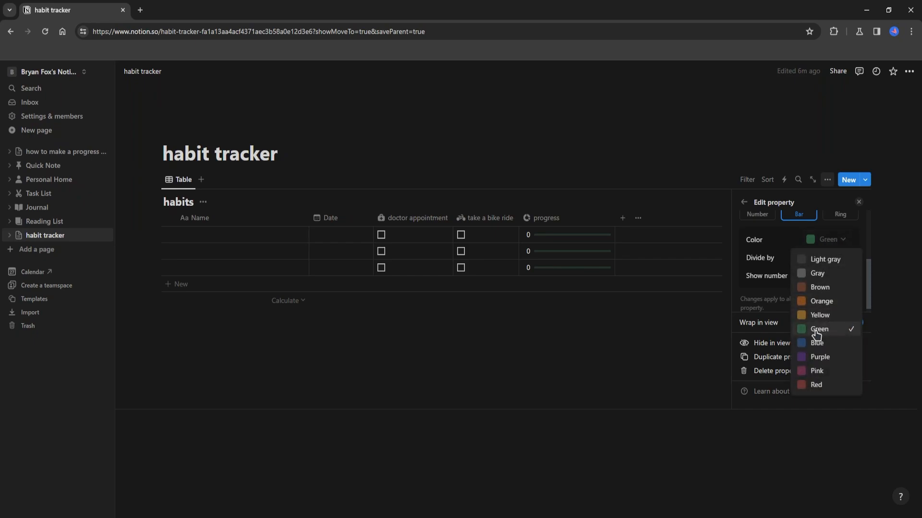
click(827, 314)
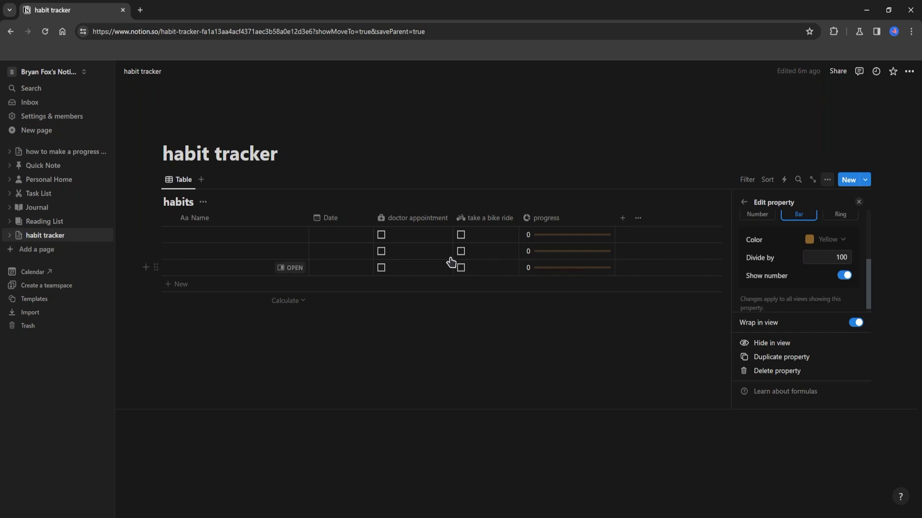
Step: Set the progress bar to divide by 2, turn off its number display, and close the property settings
drag(830, 259, 846, 257)
text(2)
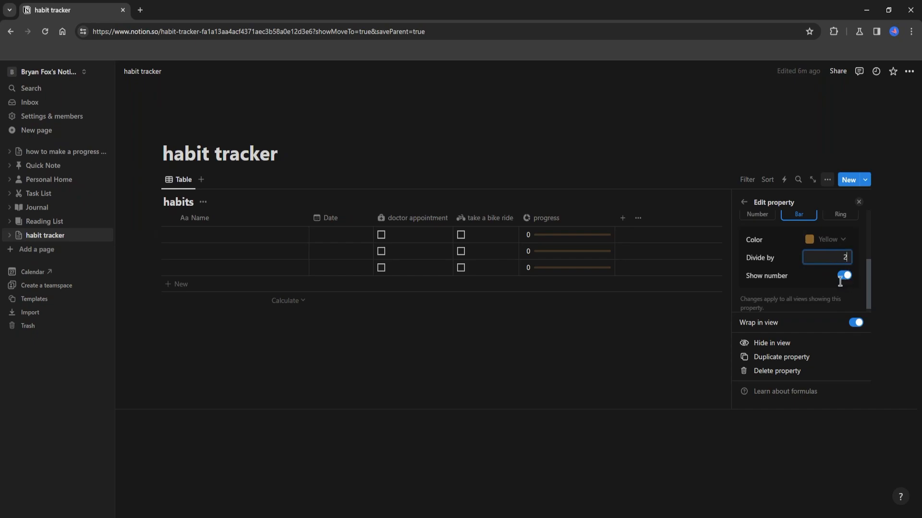
click(845, 276)
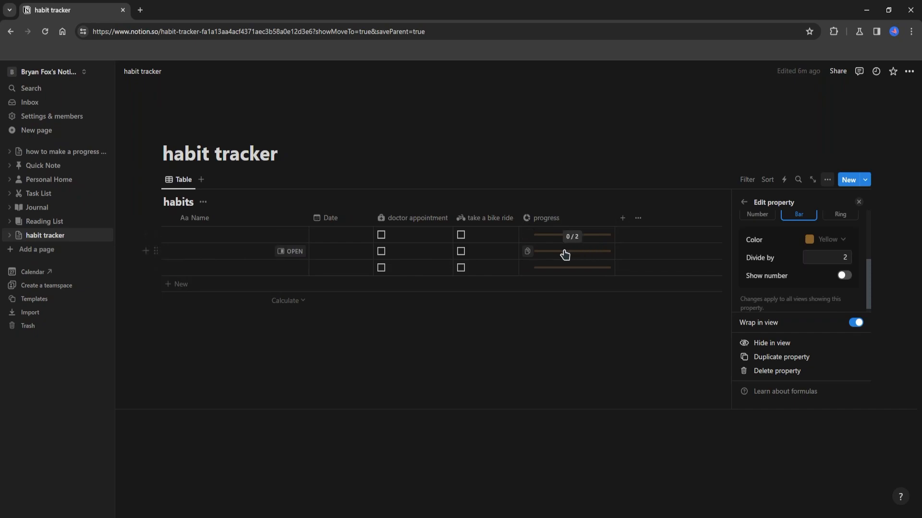
scroll(831, 282, down, 1)
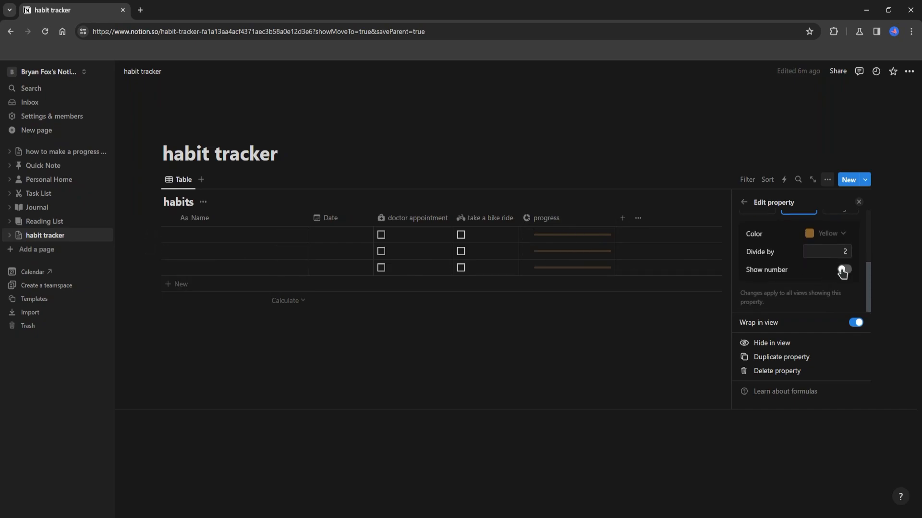
click(480, 315)
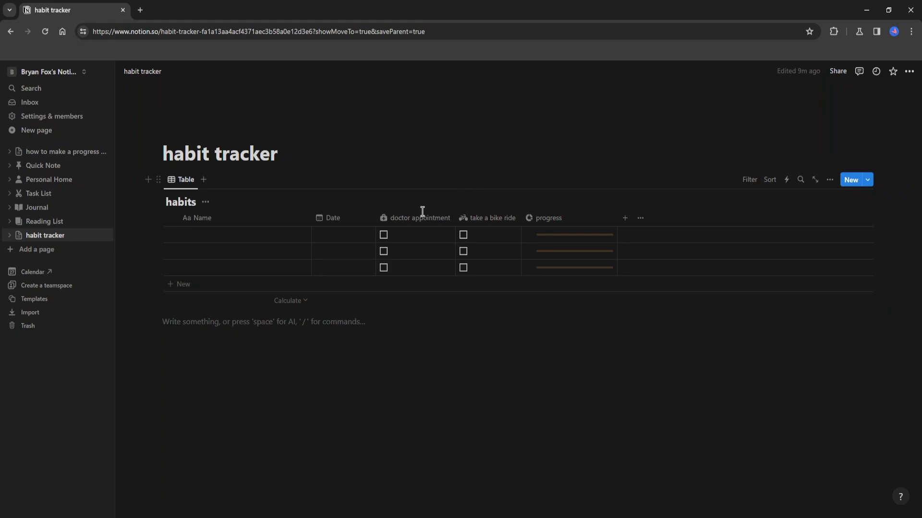
Step: Test the progress bars, leaving doctor appointment ticked in the second and third rows and take a bike ride ticked in the first
click(383, 236)
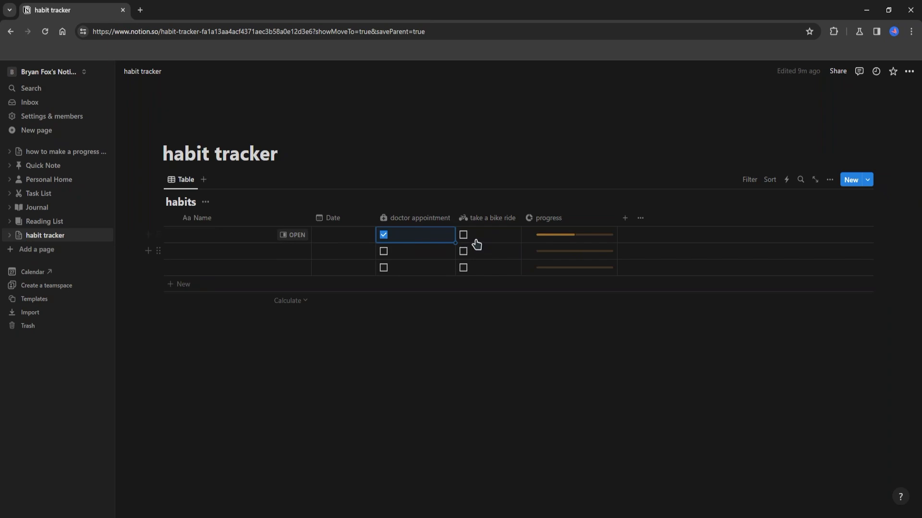
click(384, 235)
click(384, 268)
click(383, 251)
click(463, 235)
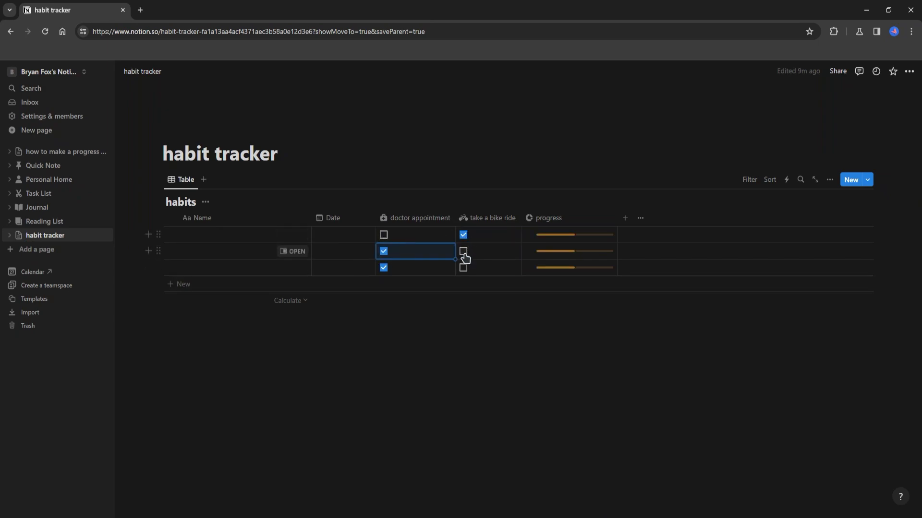
click(651, 314)
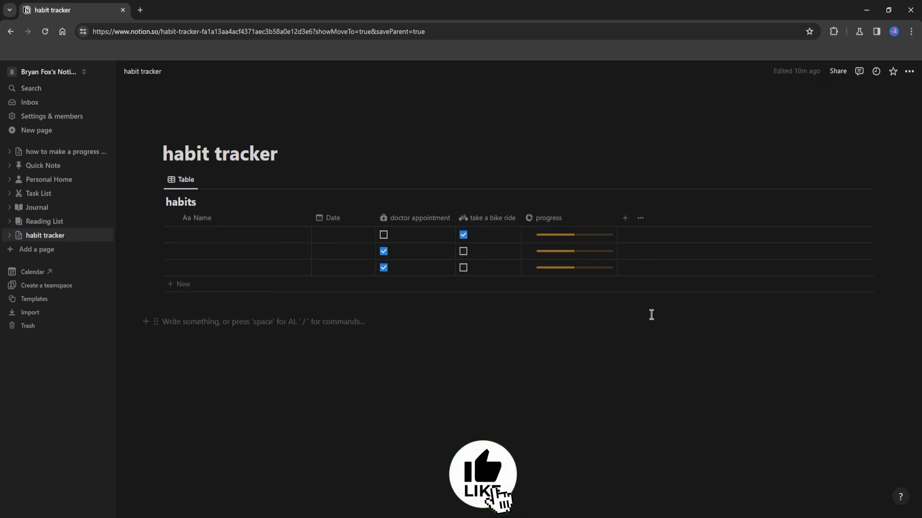